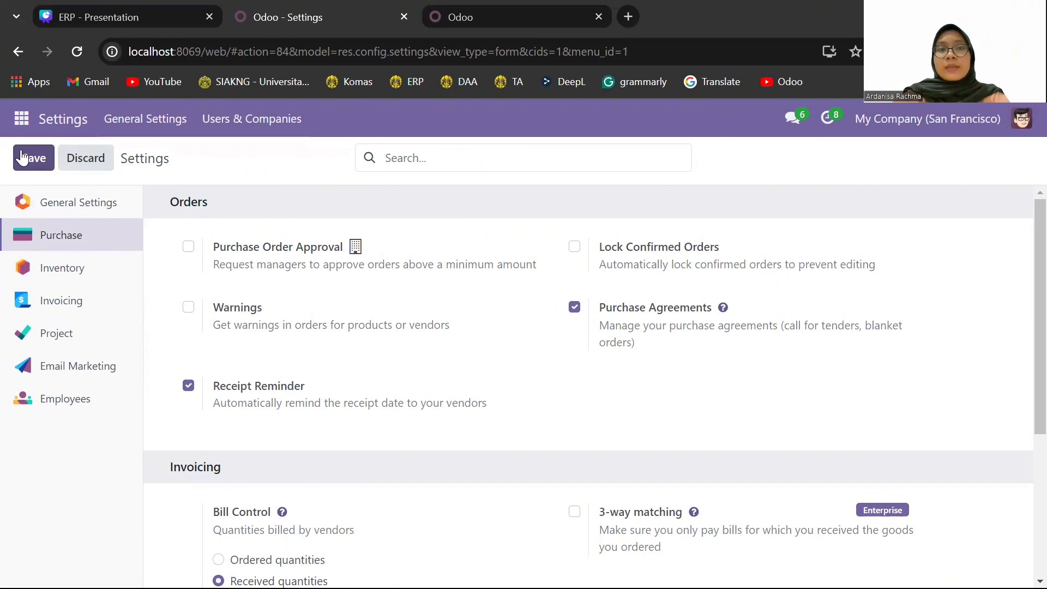
- Log in to the tugas3 database with the prefilled purchasing account and open the Purchase app
click(473, 11)
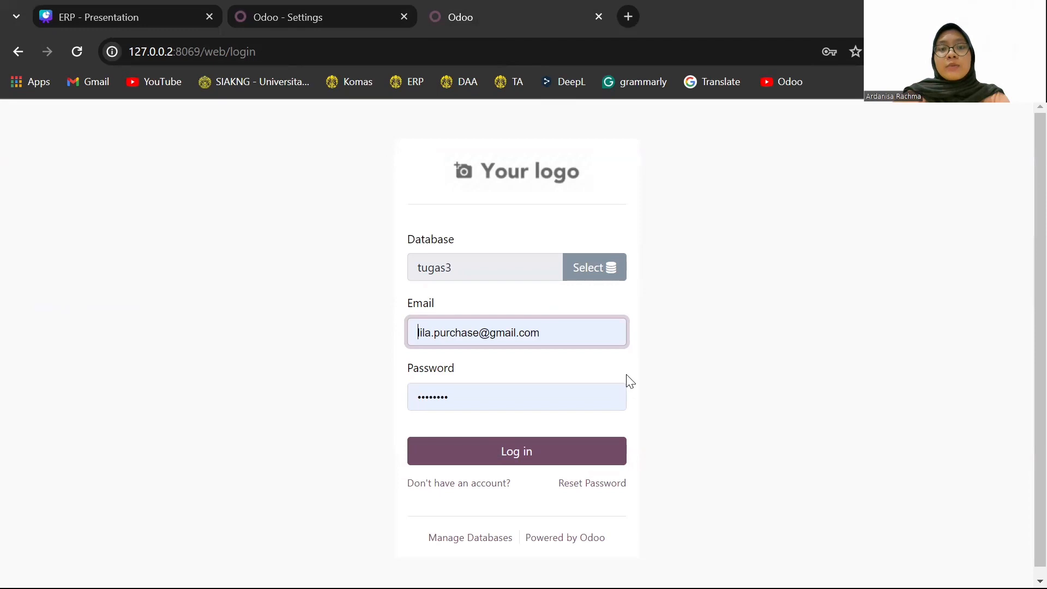
click(591, 455)
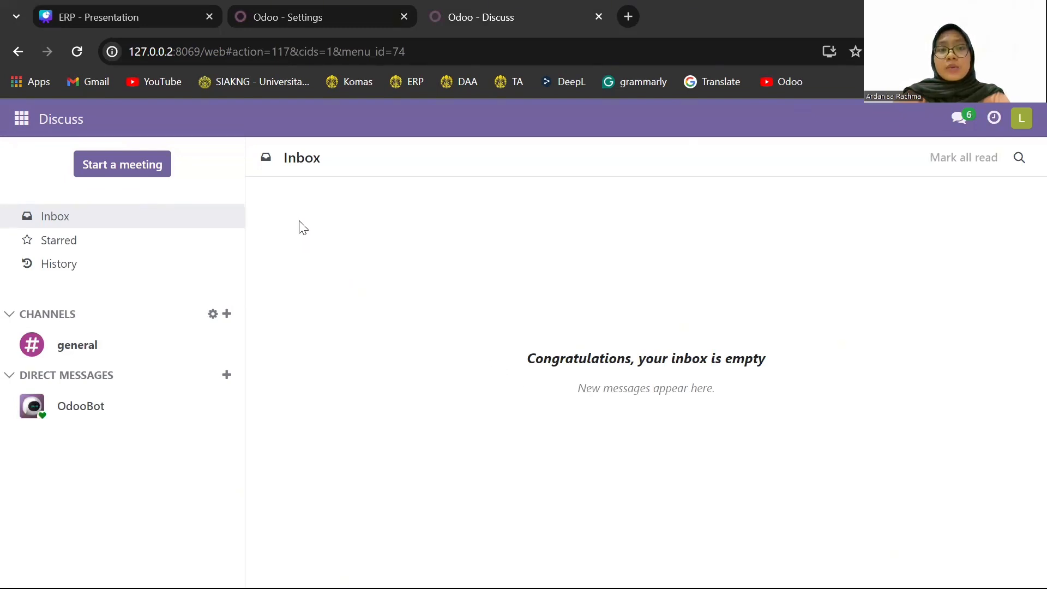
click(21, 121)
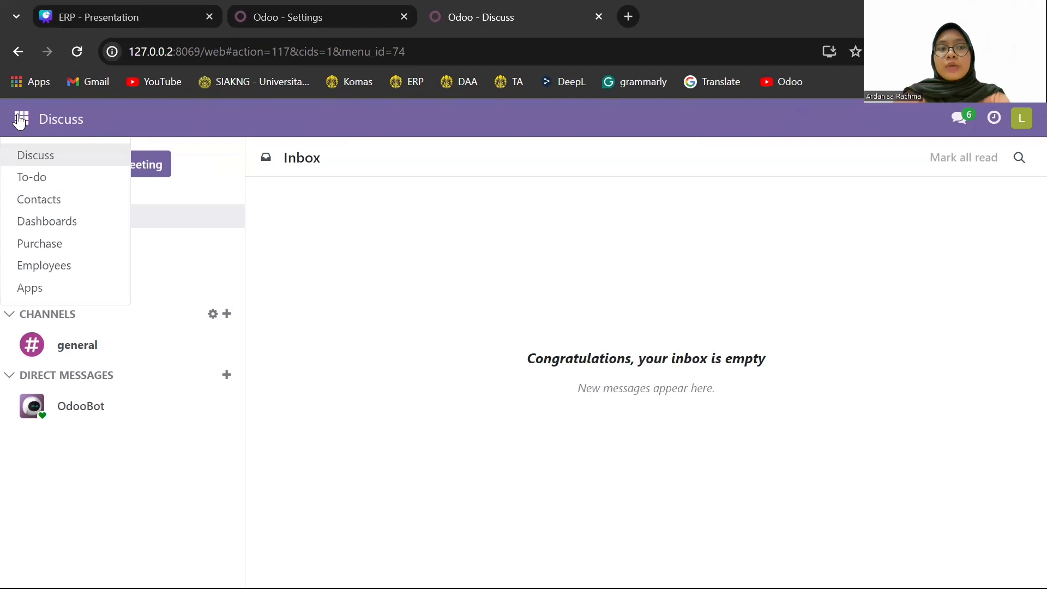
click(39, 244)
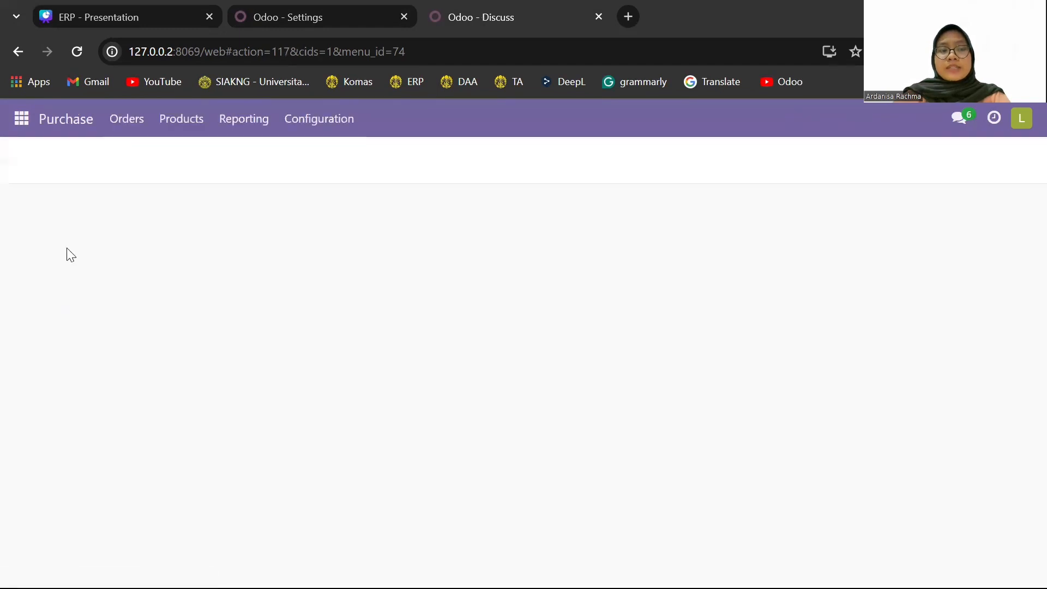
- Create a new request for quotation with PT. Sejahtera Office Supplies as the vendor
click(33, 159)
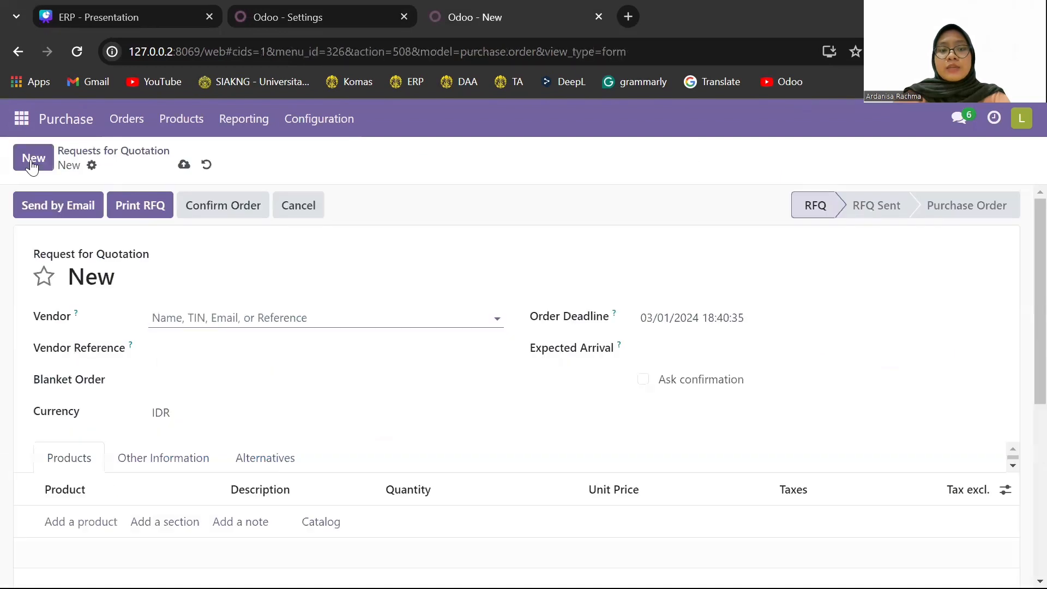
text(pt)
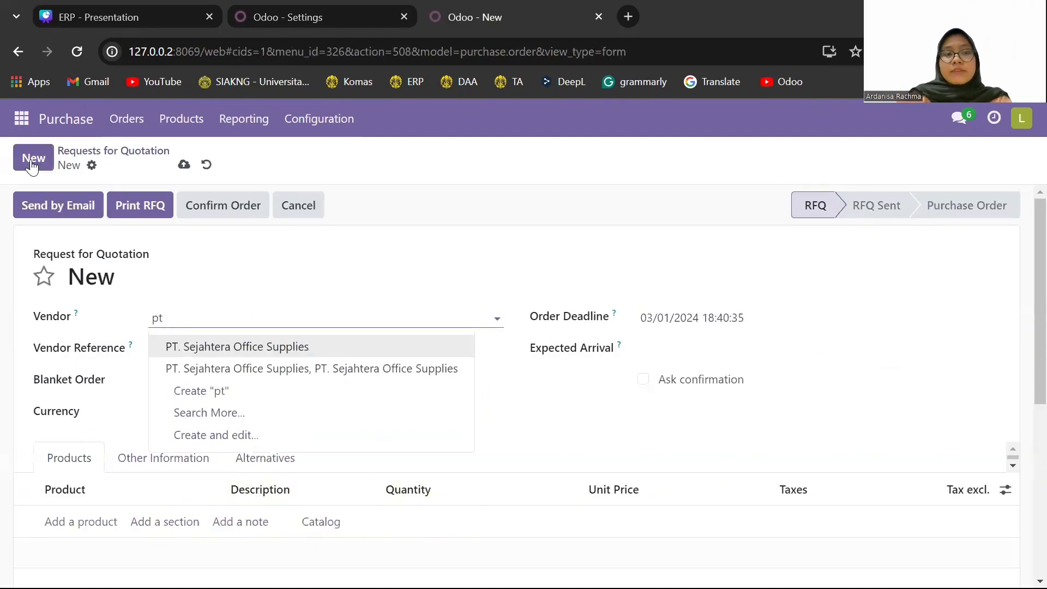
click(271, 347)
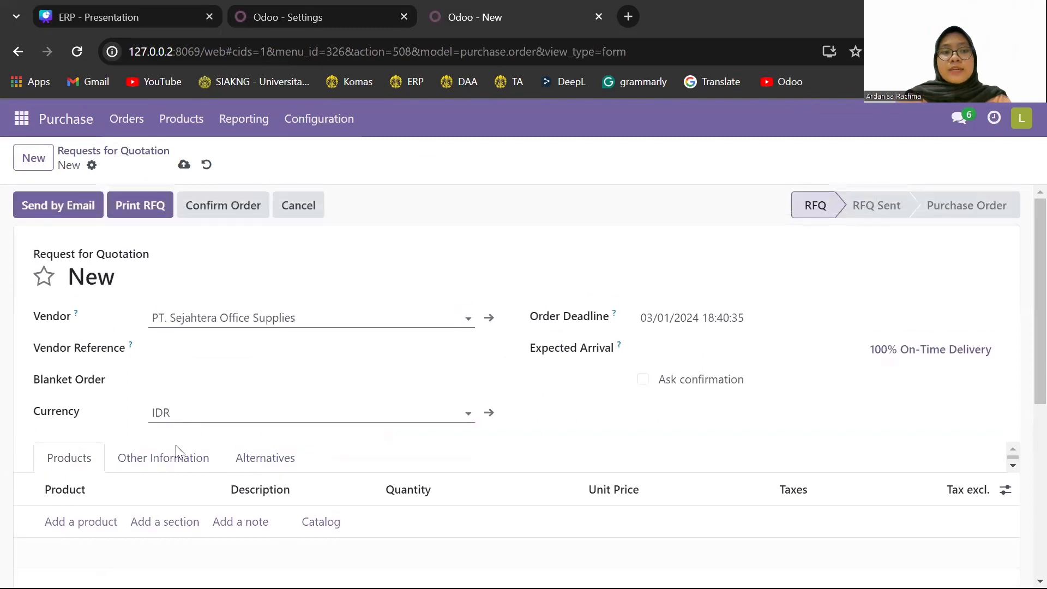
- Add the product Kertas A4 with a quantity of 50 and remove the 11% tax from its line
click(105, 523)
text(kert)
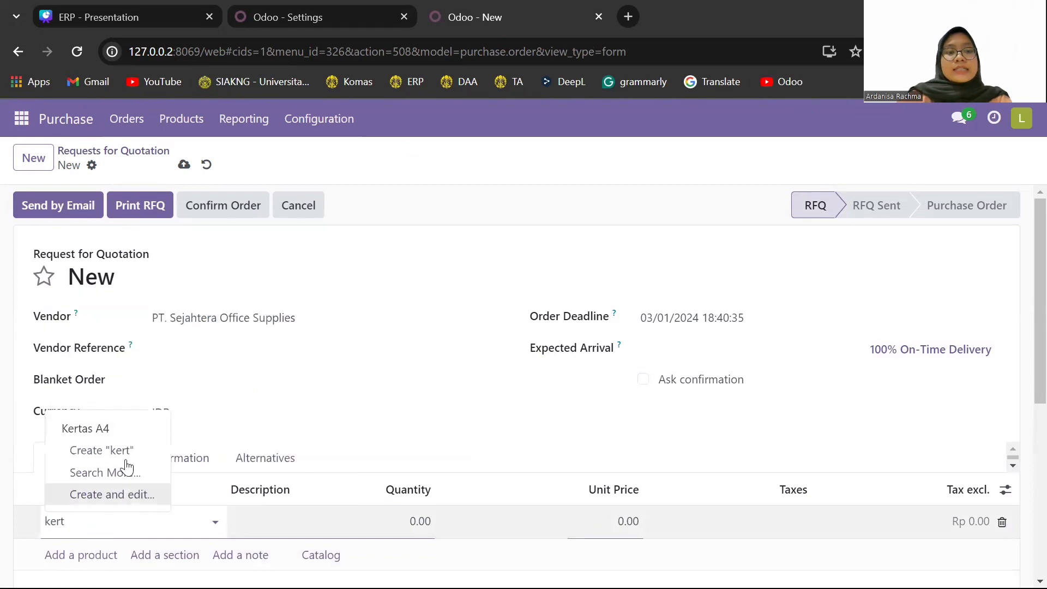
click(127, 431)
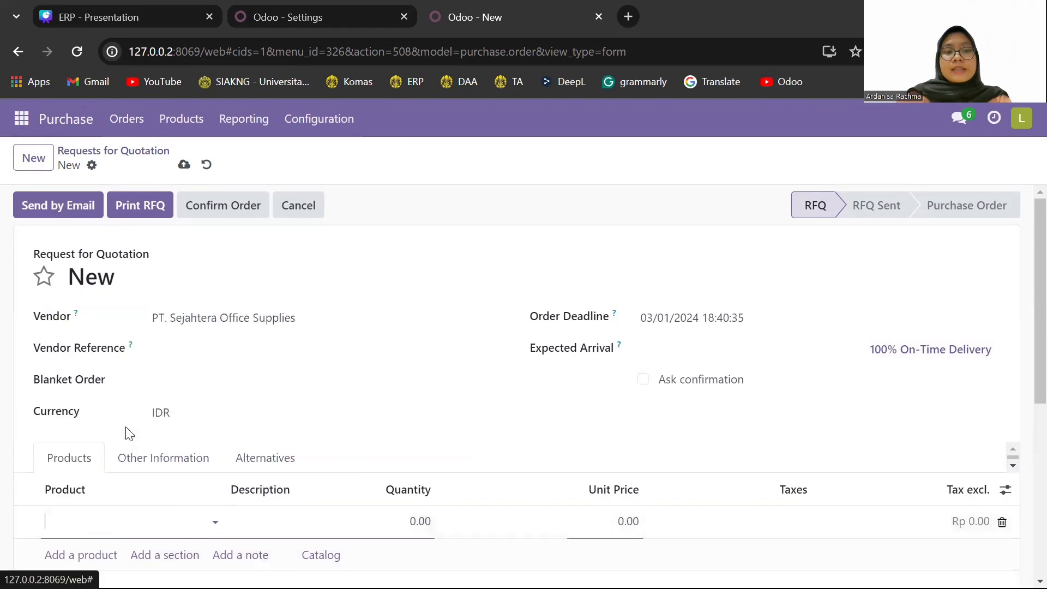
click(429, 520)
text(50)
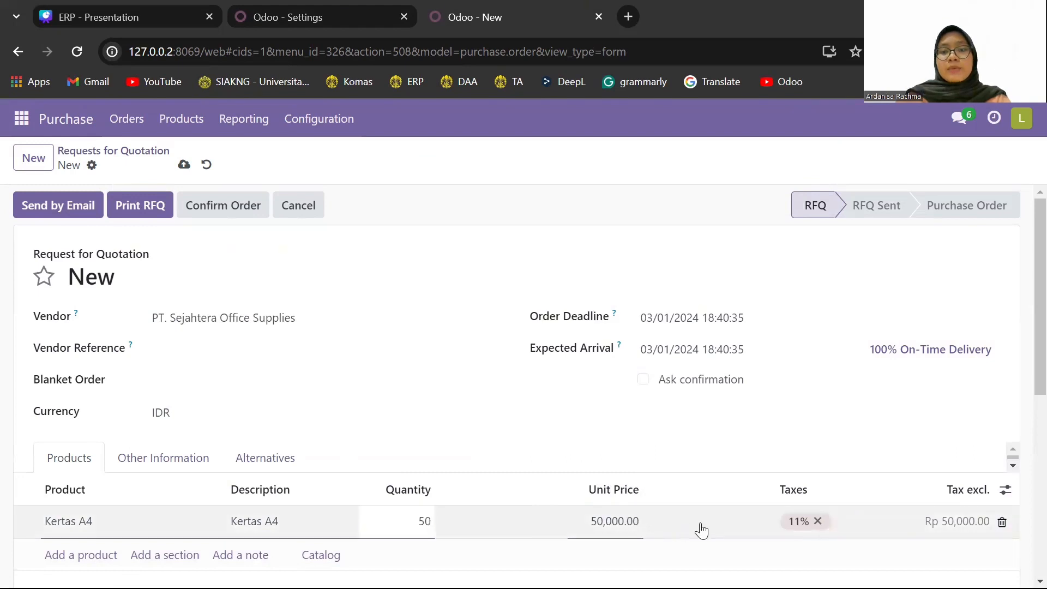
click(820, 521)
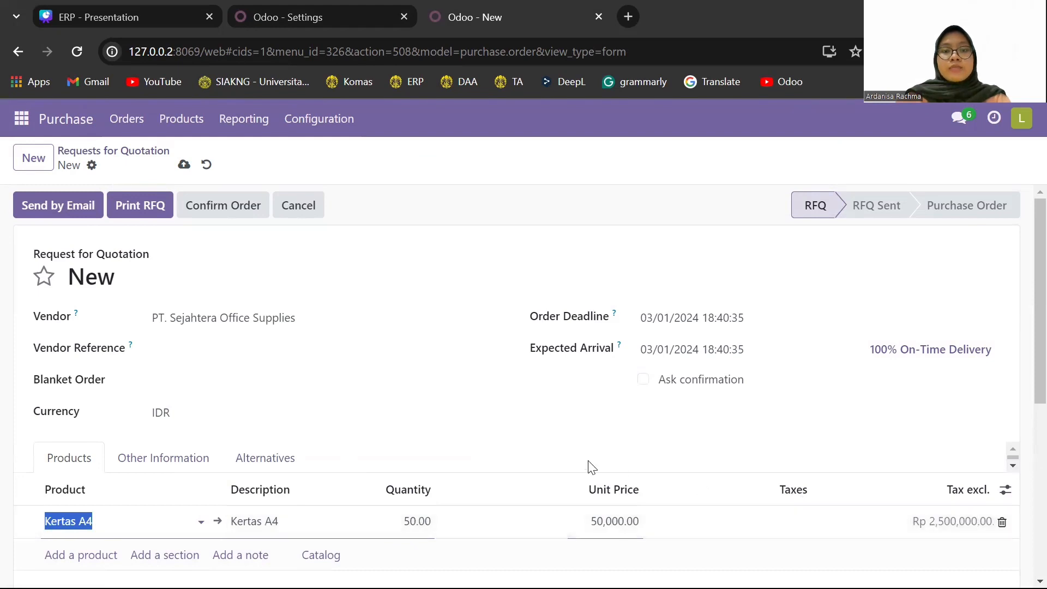
- Create an alternative request for quotation with the products copied, for a new vendor named PT. Gunung Agung
click(269, 457)
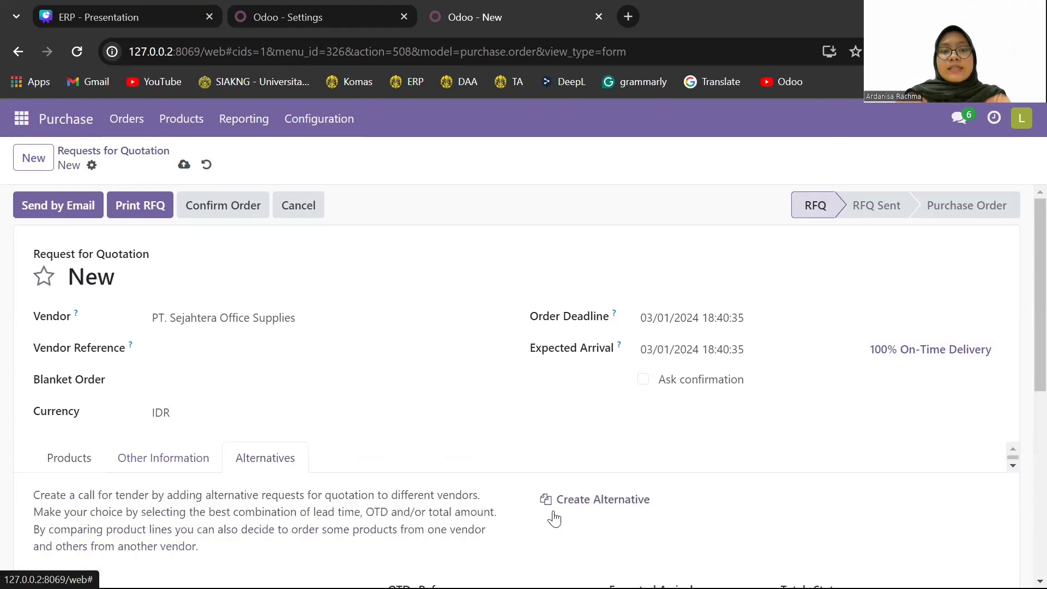
click(593, 501)
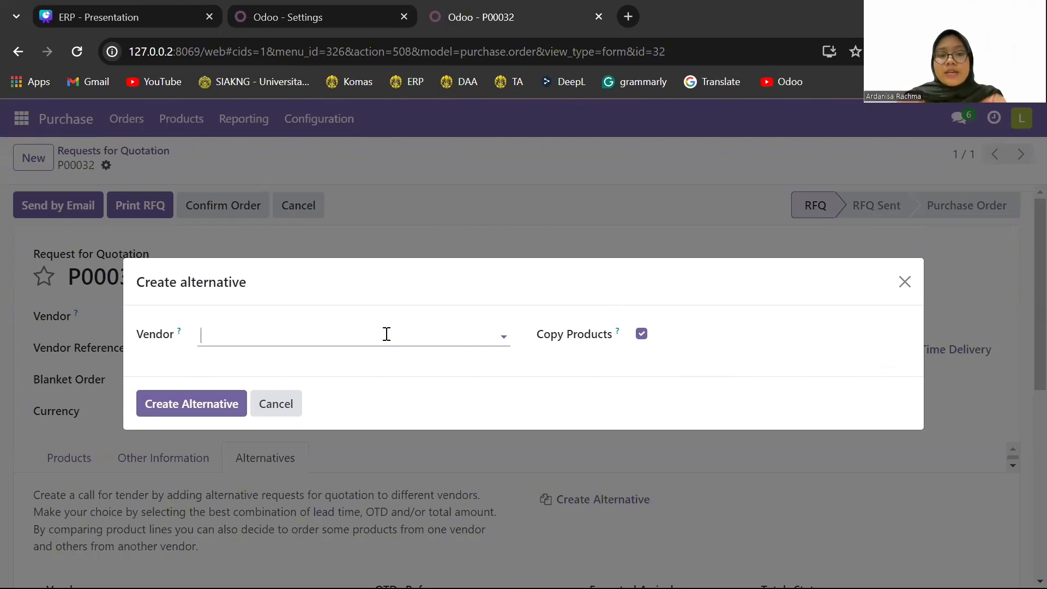
text(PT. )
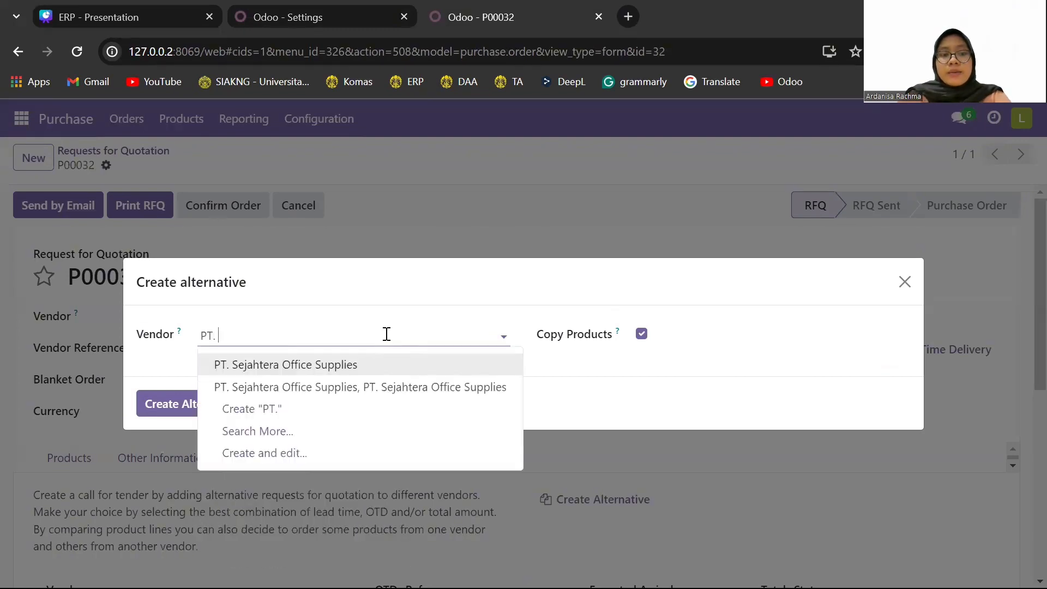
text(Gunung)
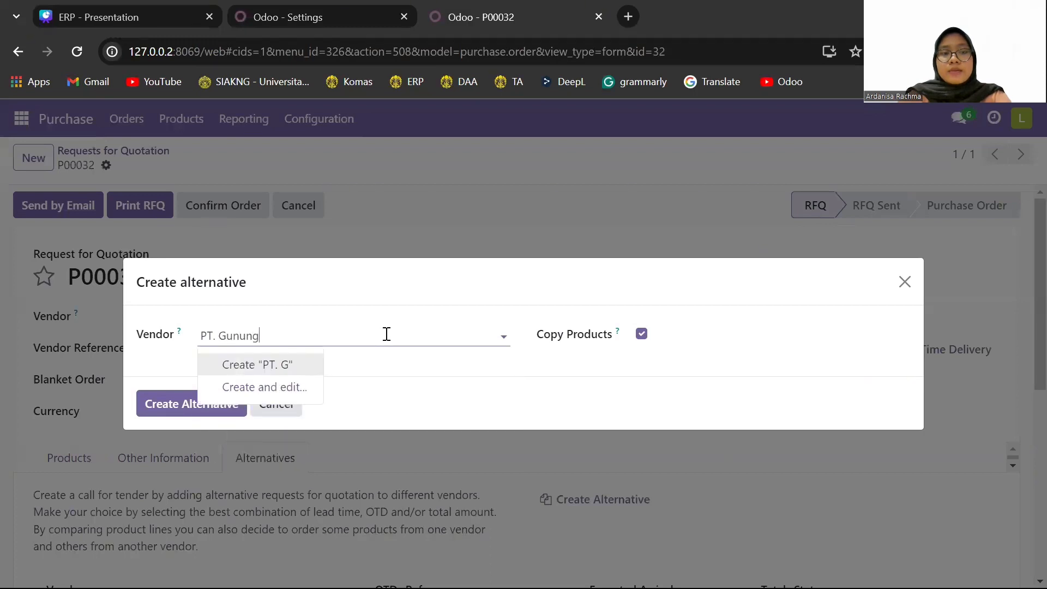
text( Agung)
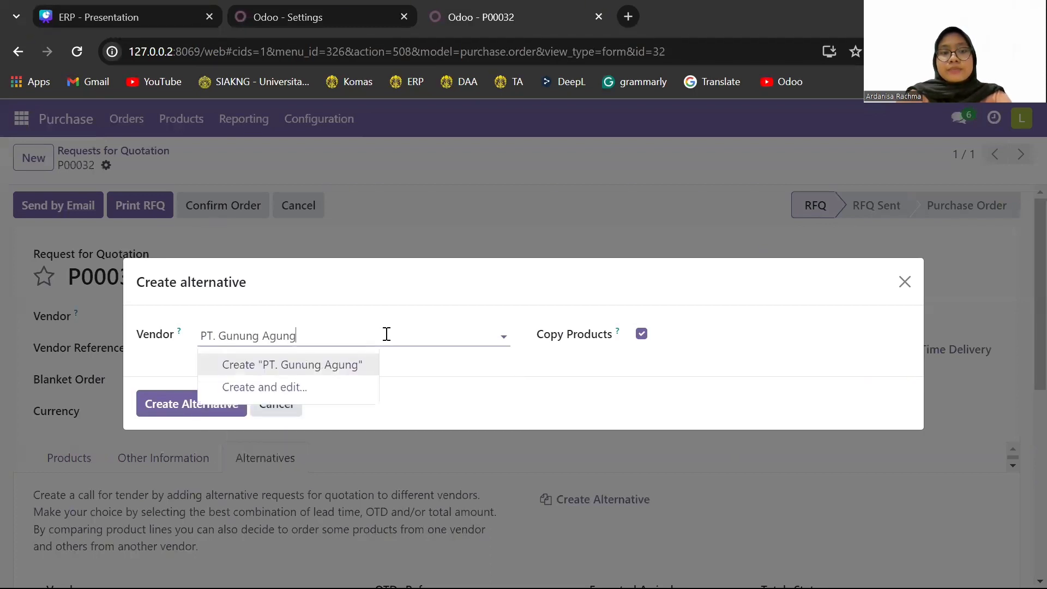
click(347, 371)
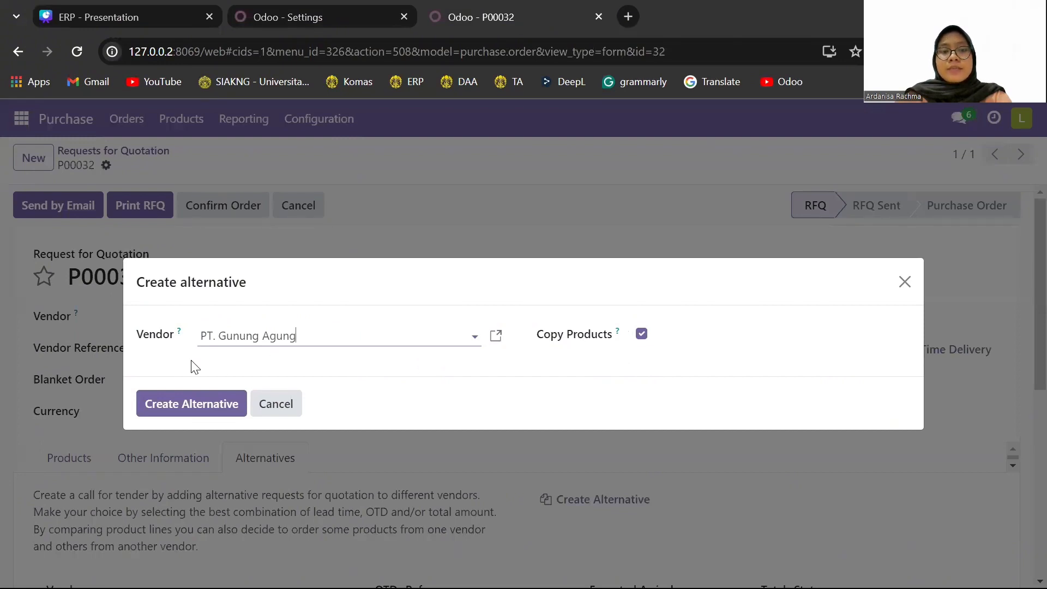
click(185, 408)
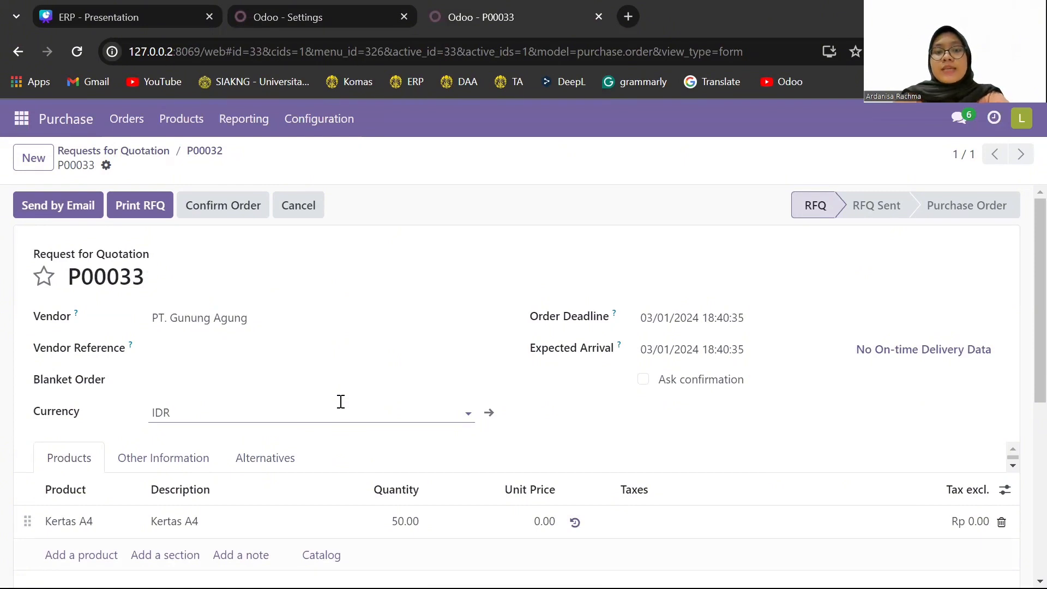
- Set the unit price of Kertas A4 to 55,000 in the PT. Gunung Agung quotation
click(543, 525)
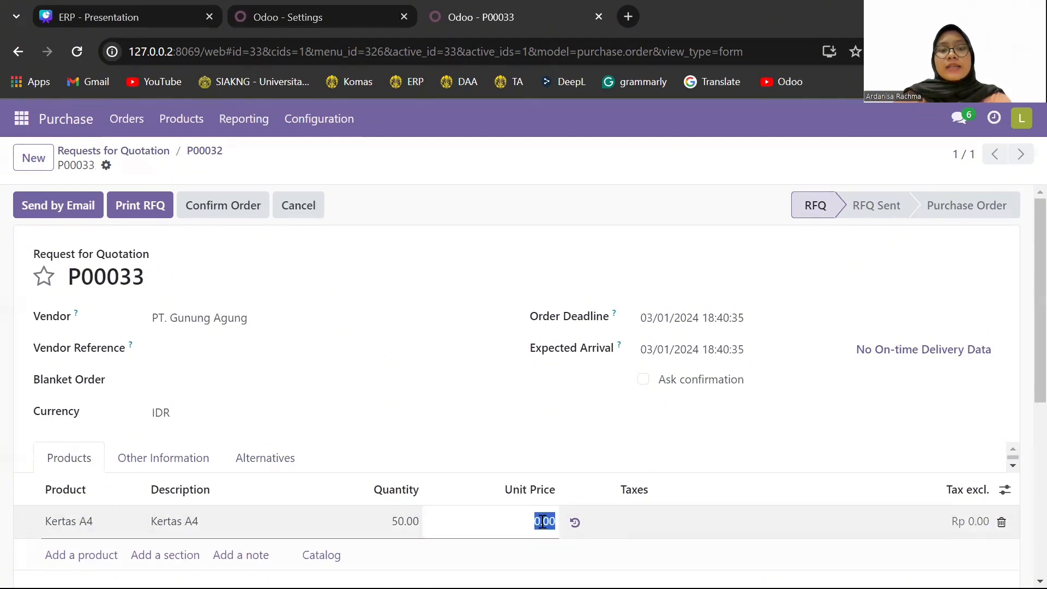
text(55000)
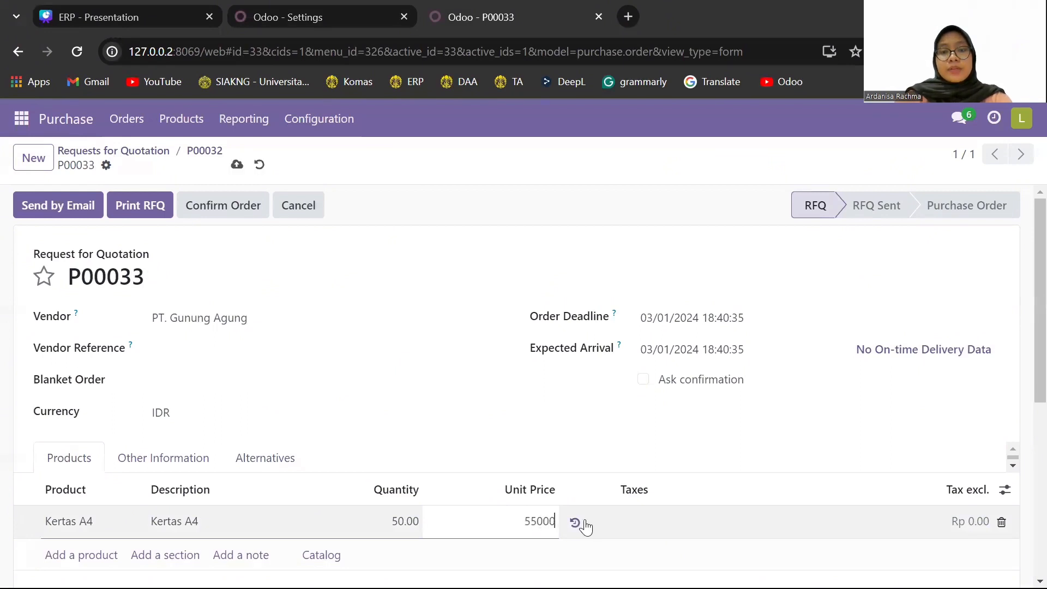
click(654, 473)
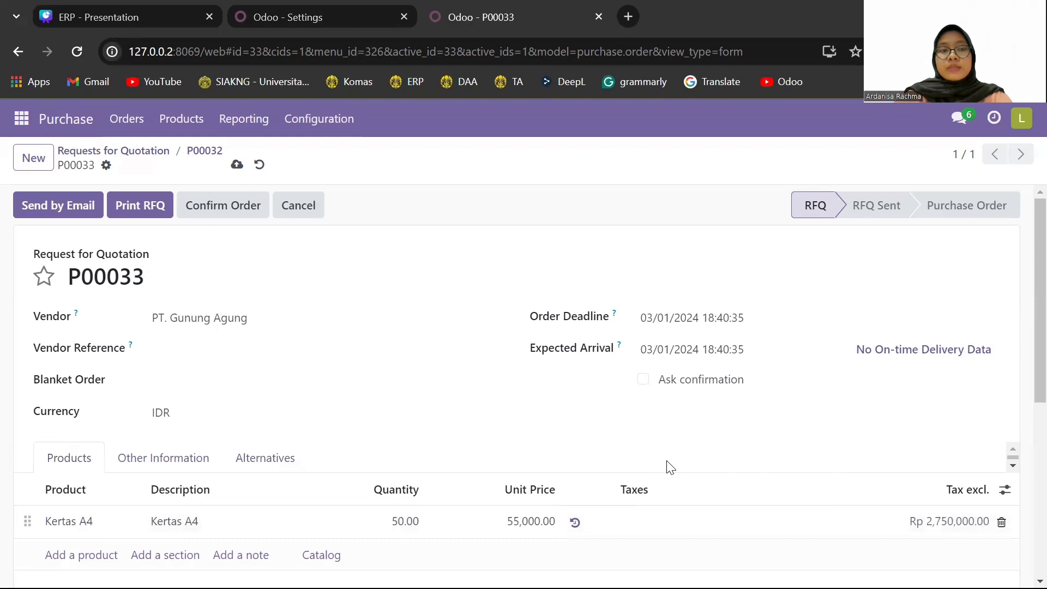
- Create another alternative request for quotation with the products copied, for a new vendor named PT. Gramedia Books
click(282, 462)
scroll(428, 474, down, 2)
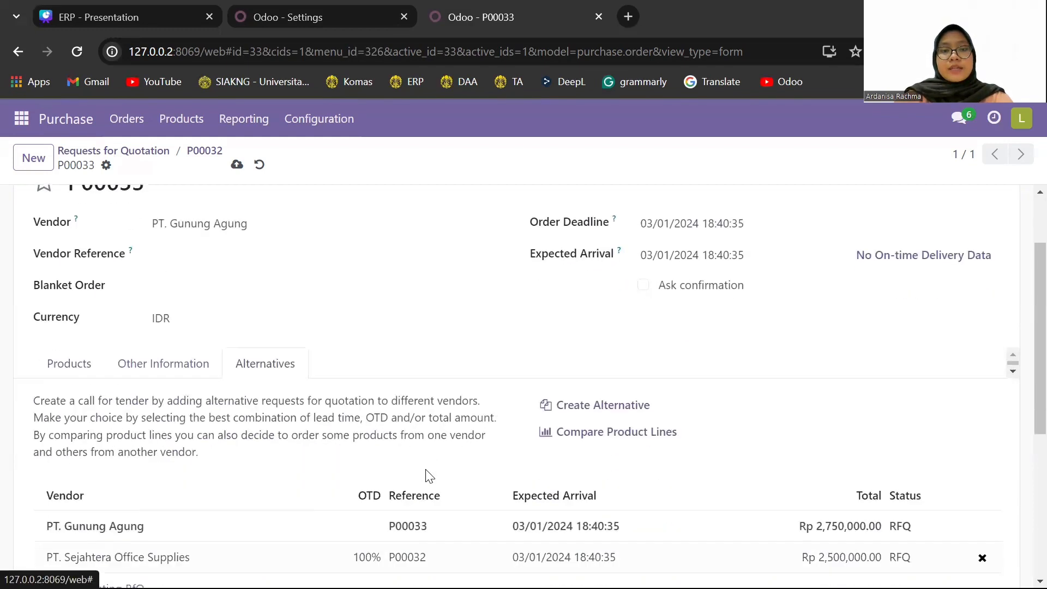
click(583, 410)
text(PT.)
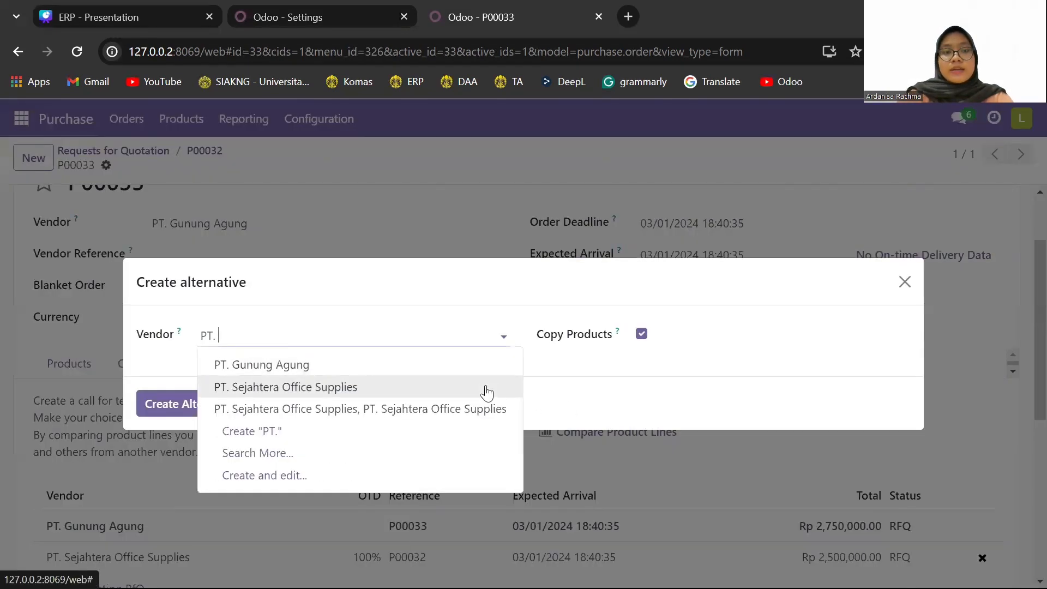
text( Grame)
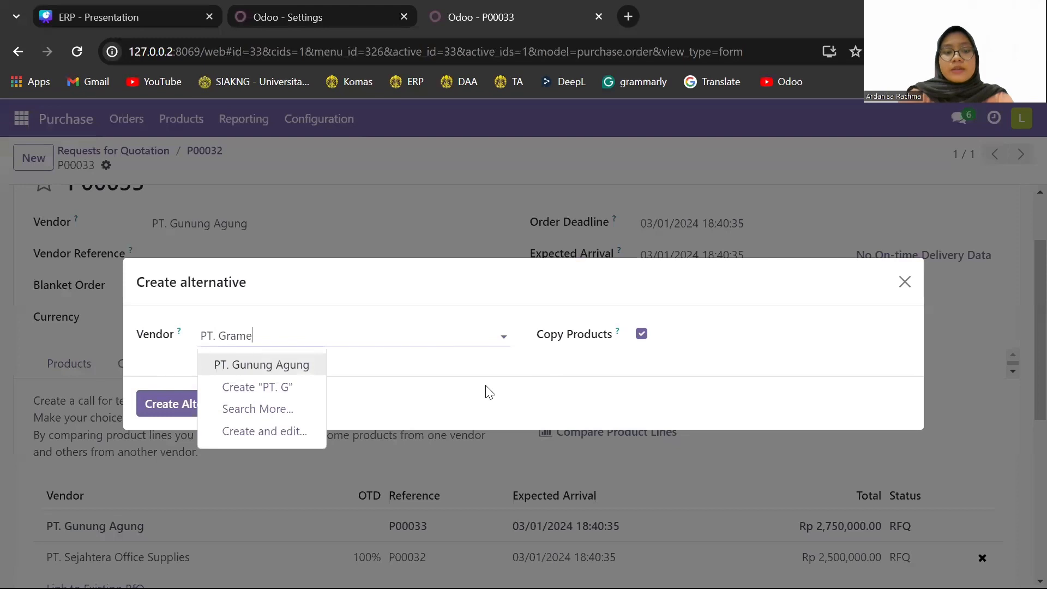
text(dia Books)
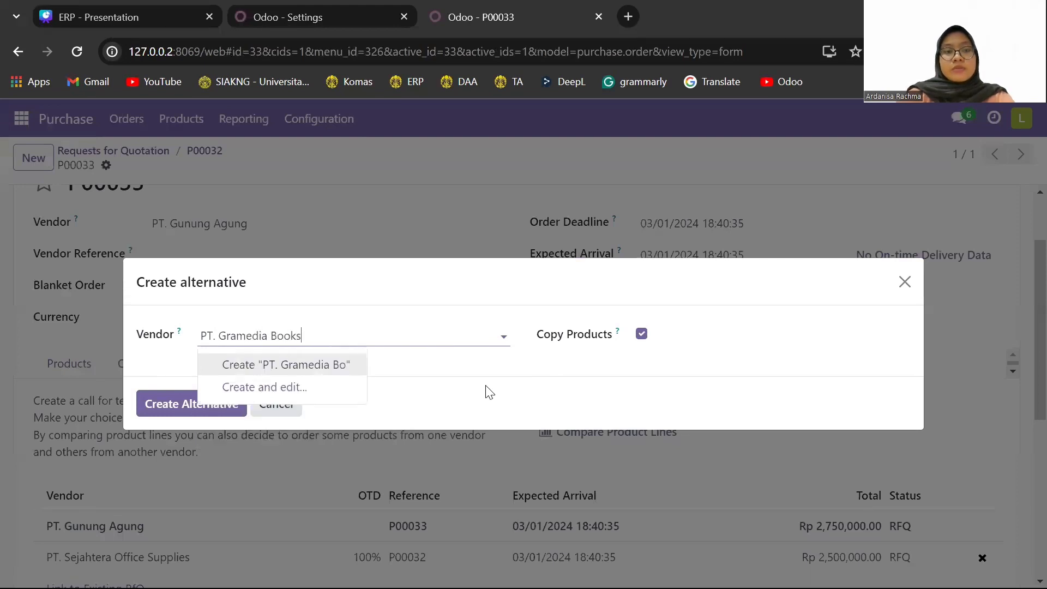
click(342, 365)
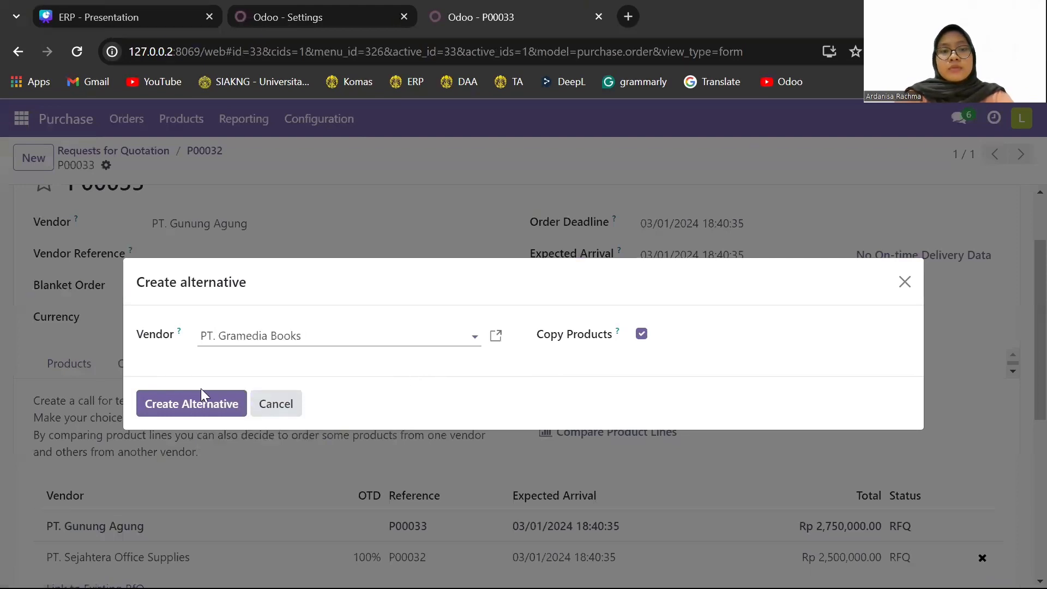
click(176, 407)
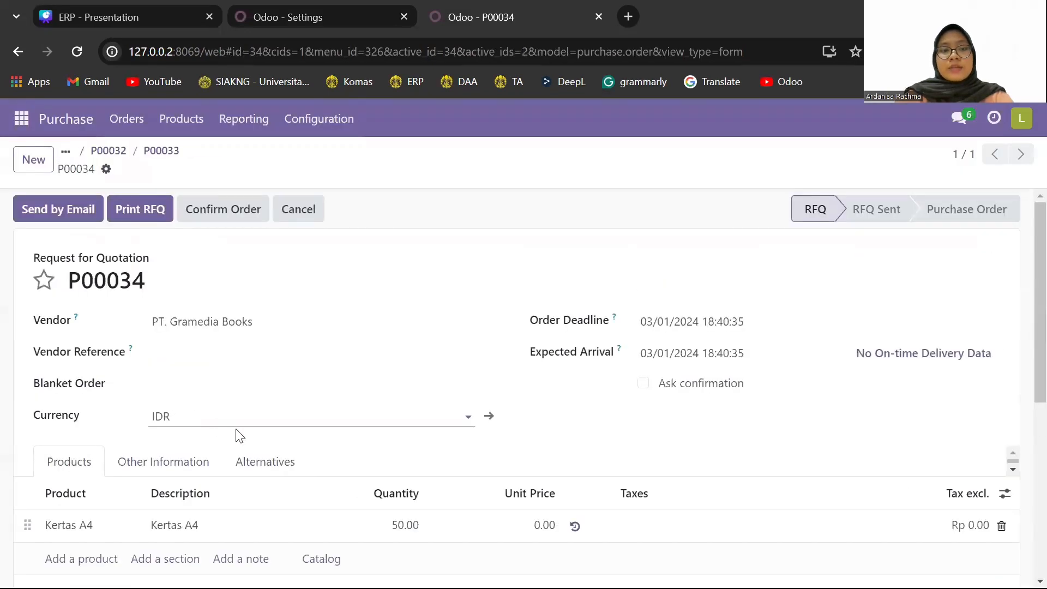
- Set the unit price of Kertas A4 to 53,000 in the PT. Gramedia Books quotation
click(546, 526)
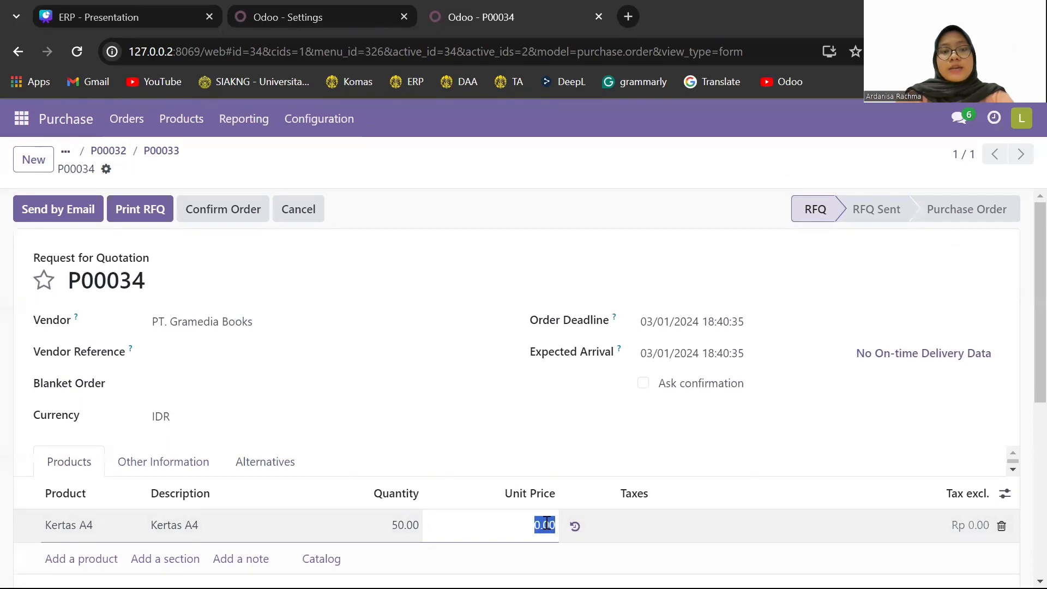
text(53000)
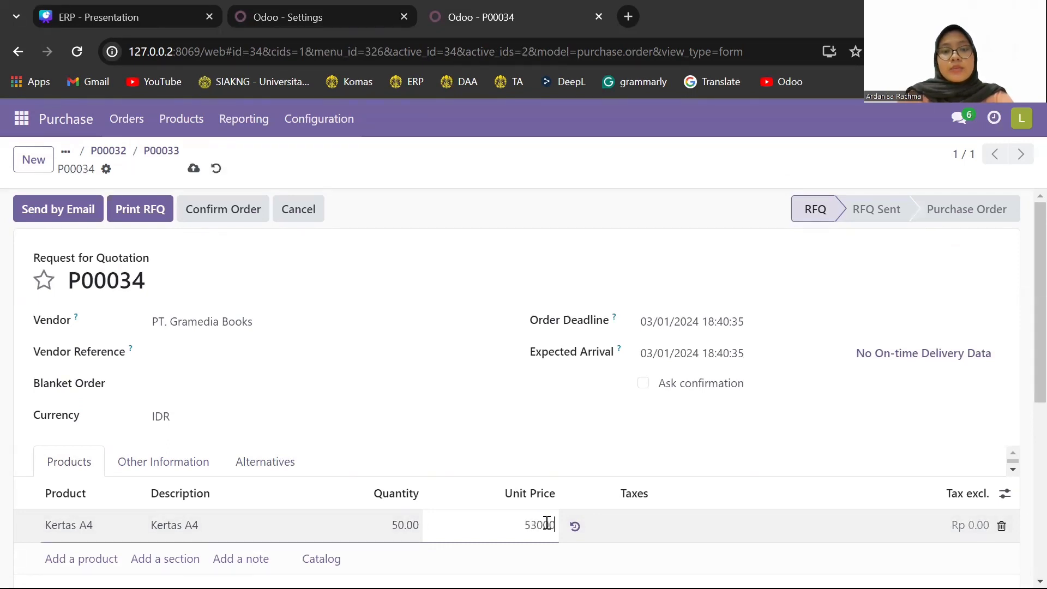
click(628, 460)
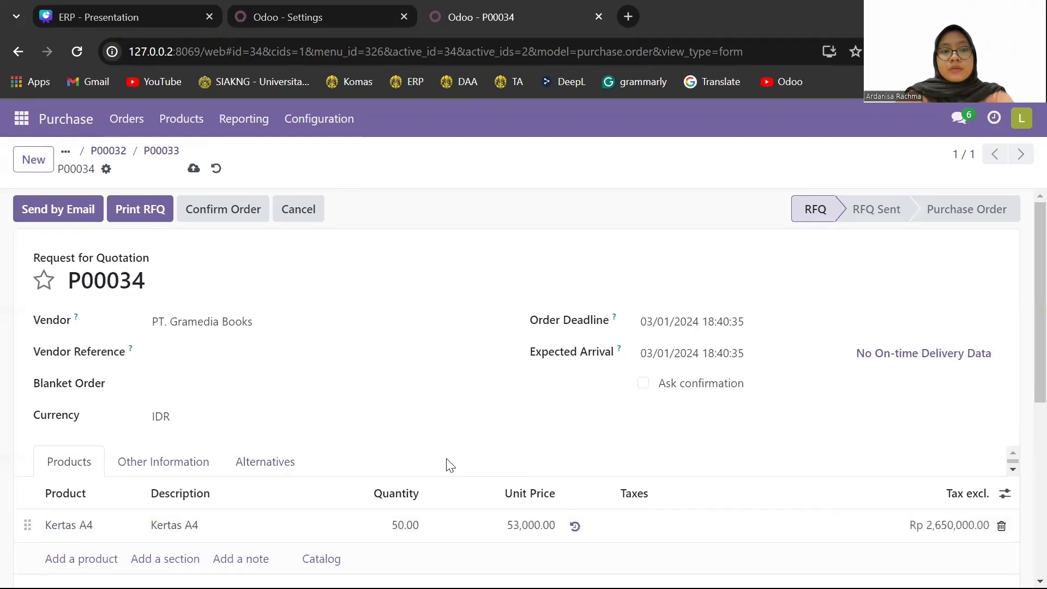
- Compare the product lines of the alternative quotations and choose the Kertas A4 line from PT. Sejahtera Office Supplies
click(275, 463)
scroll(464, 436, down, 1)
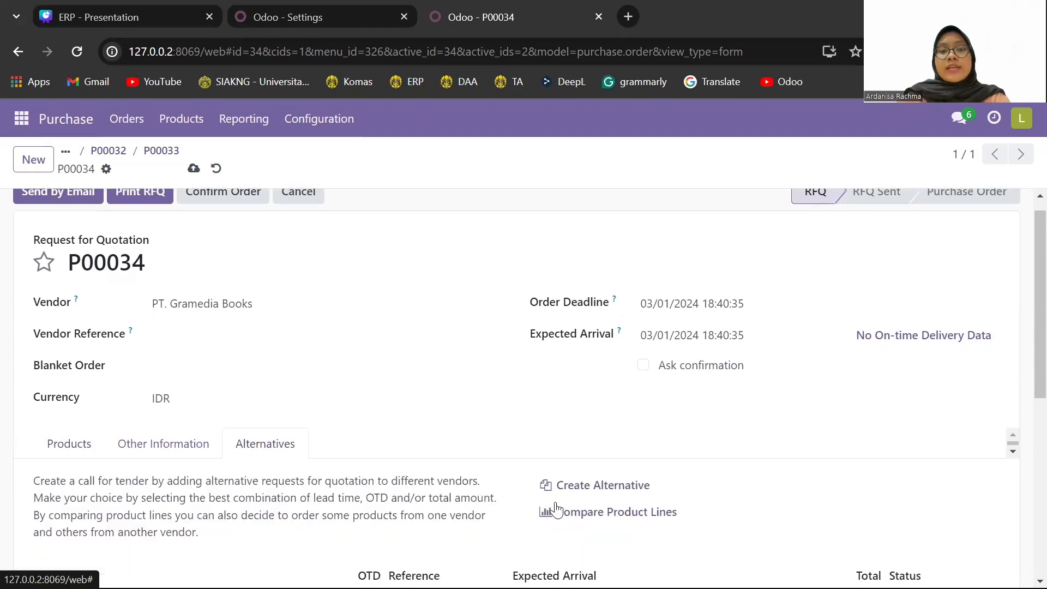
click(583, 513)
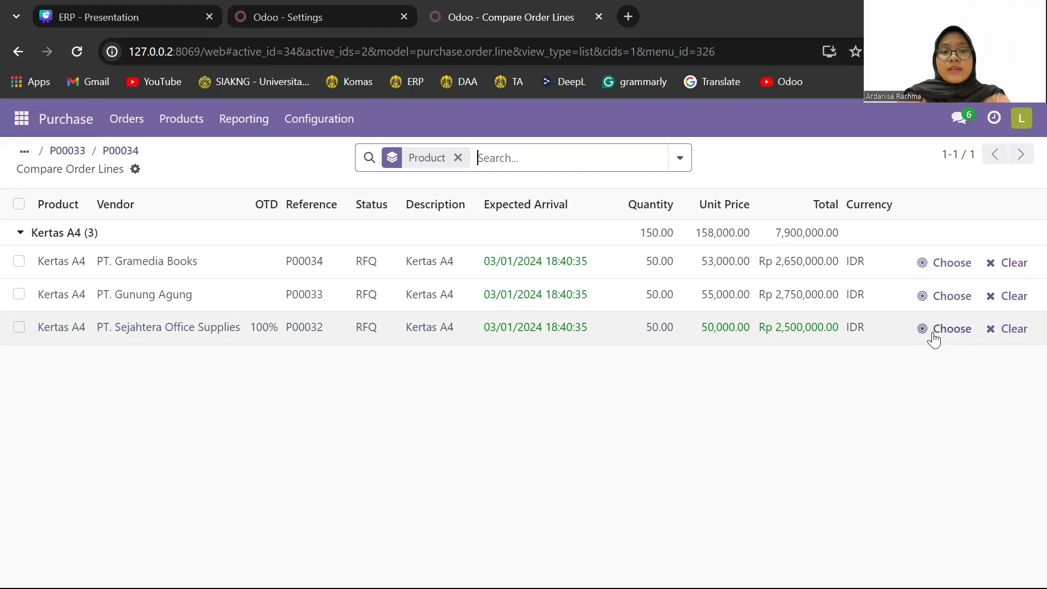
click(952, 328)
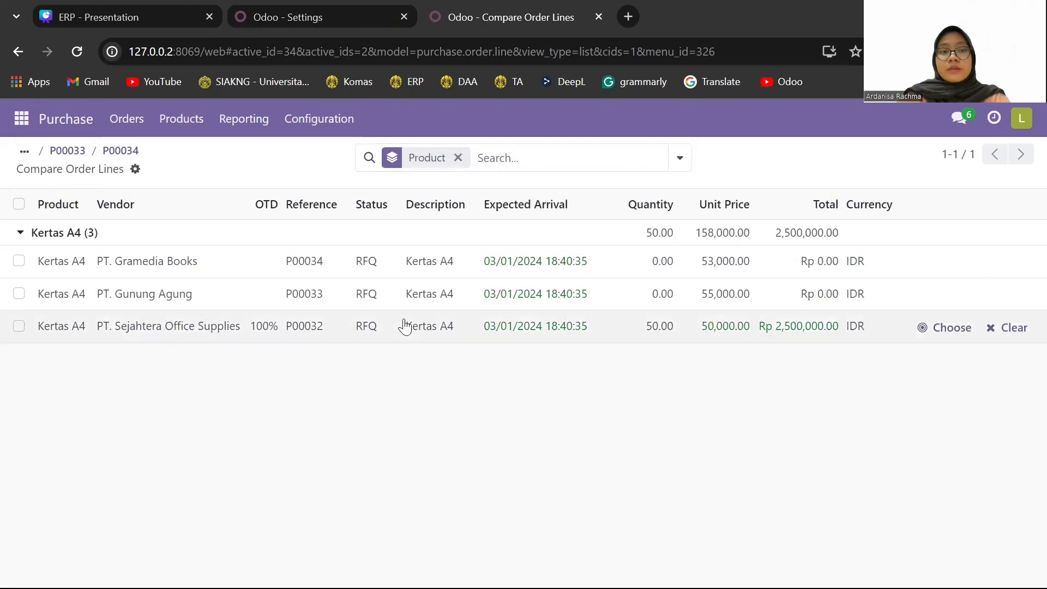
- Return to the PT. Sejahtera Office Supplies request for quotation and review the totals of its alternatives
click(120, 152)
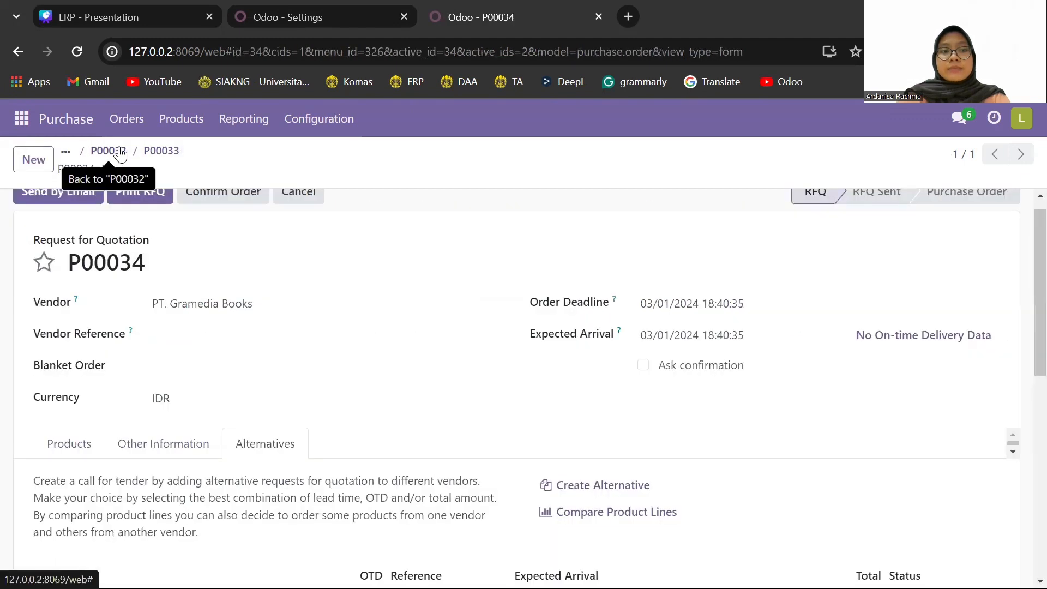
click(107, 153)
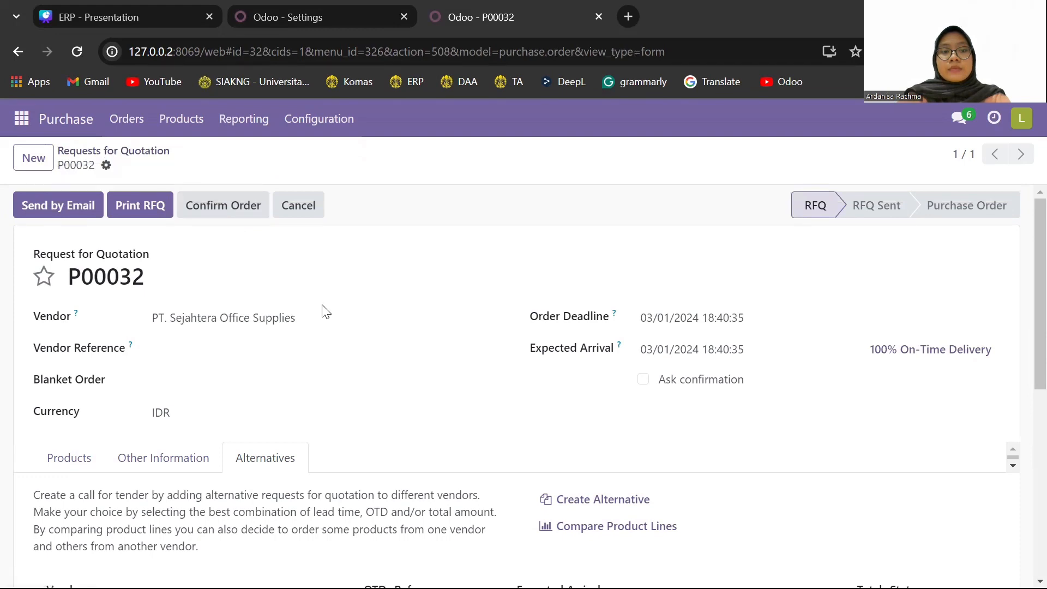
scroll(322, 311, down, 3)
scroll(324, 309, down, 1)
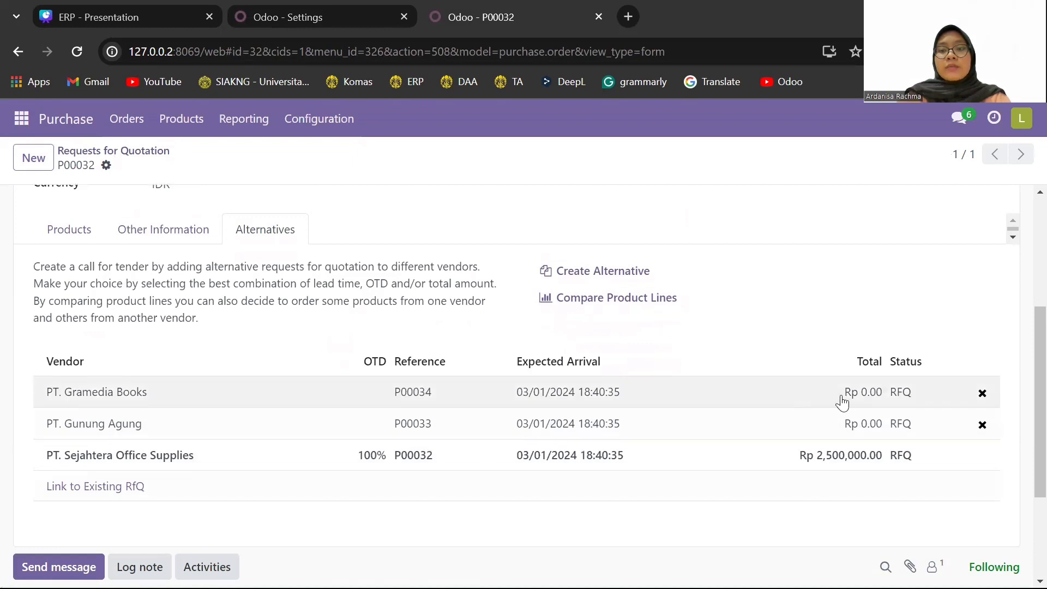
scroll(803, 345, up, 3)
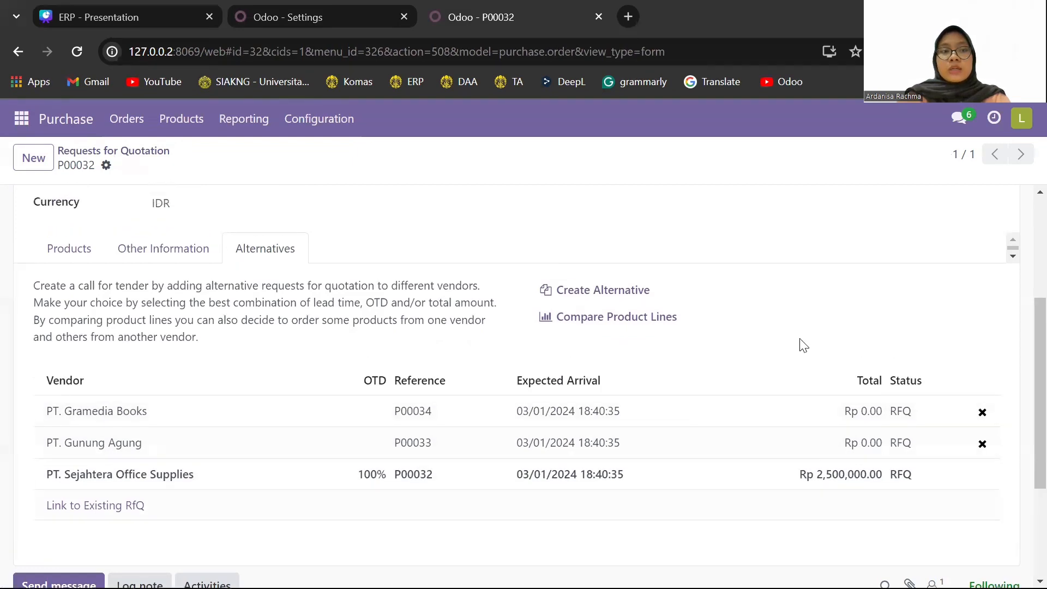
scroll(804, 345, up, 1)
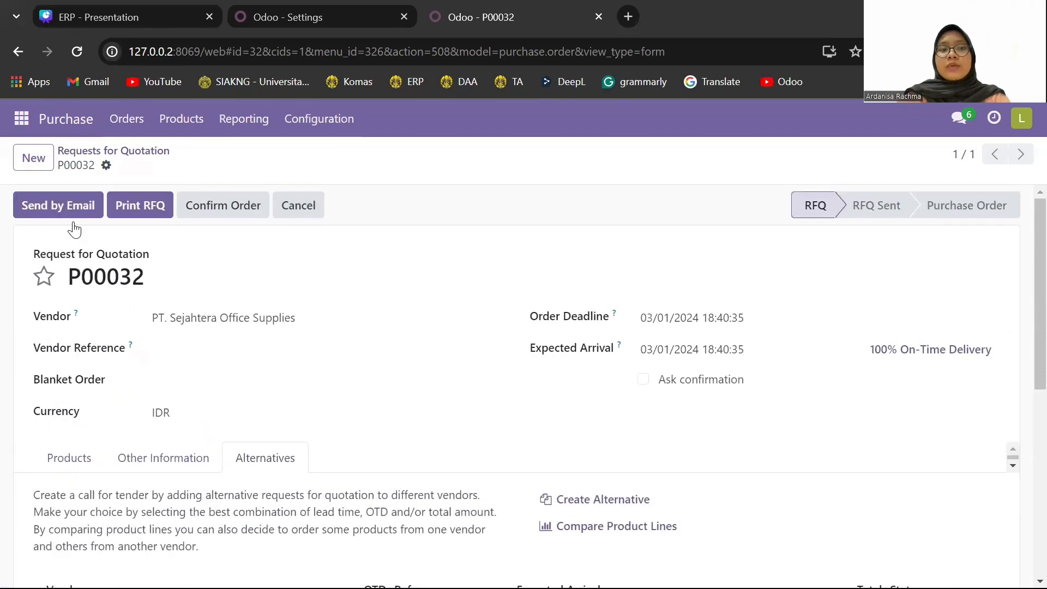
- Send the request for quotation to PT. Sejahtera Office Supplies by email with the PDF attached, and check the logged message
click(46, 203)
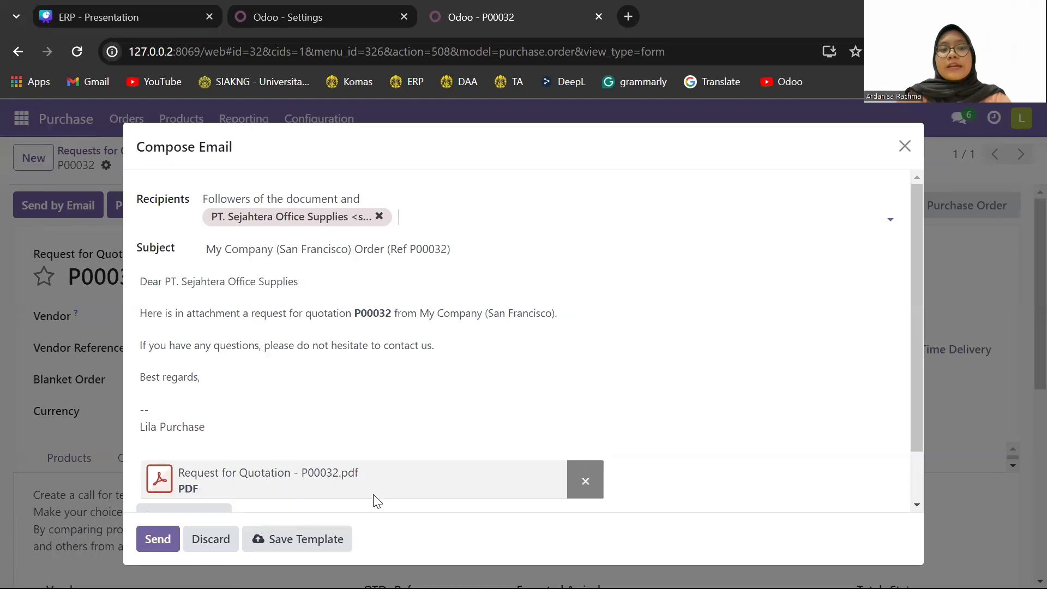
click(153, 540)
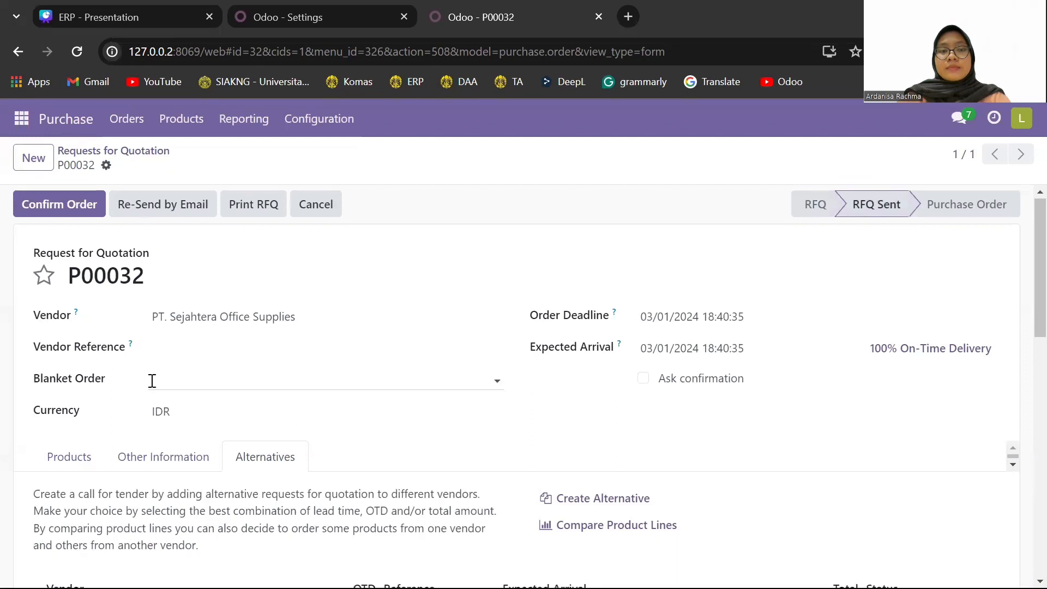
scroll(152, 381, down, 4)
scroll(152, 381, down, 3)
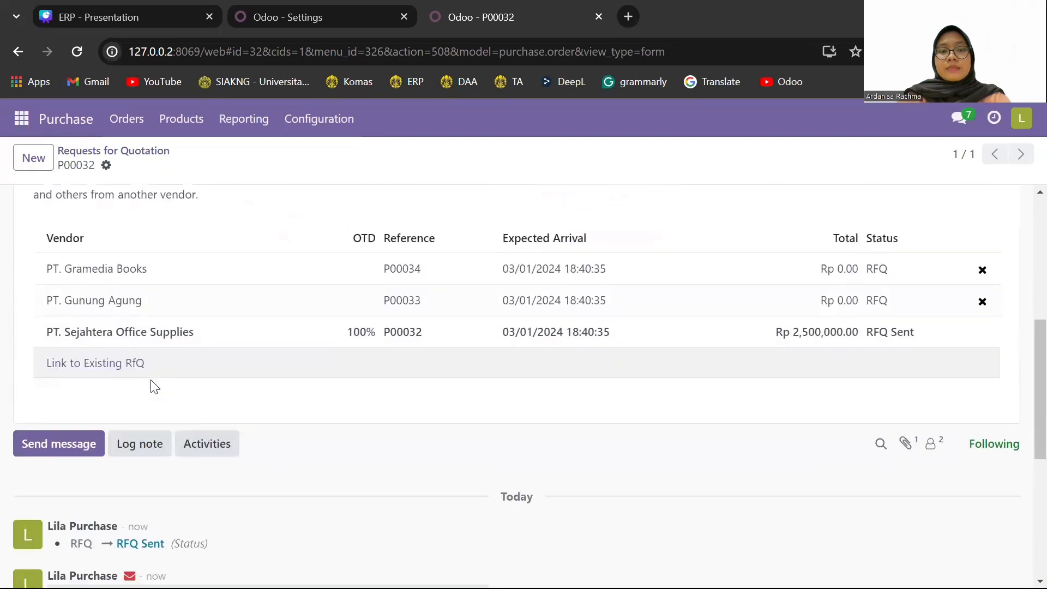
scroll(150, 381, down, 1)
scroll(154, 381, down, 3)
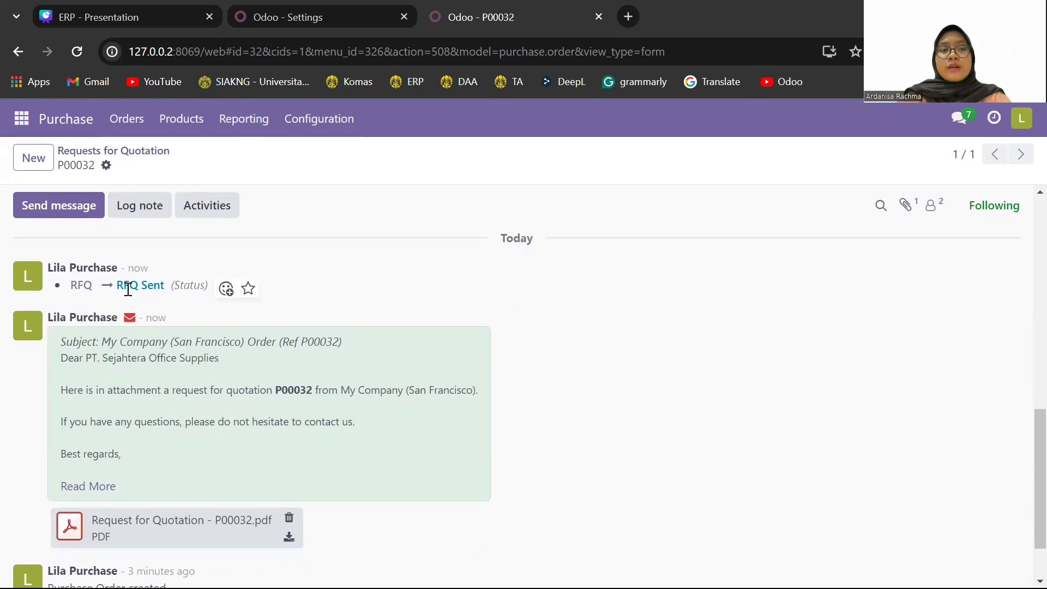
mouse_move(162, 310)
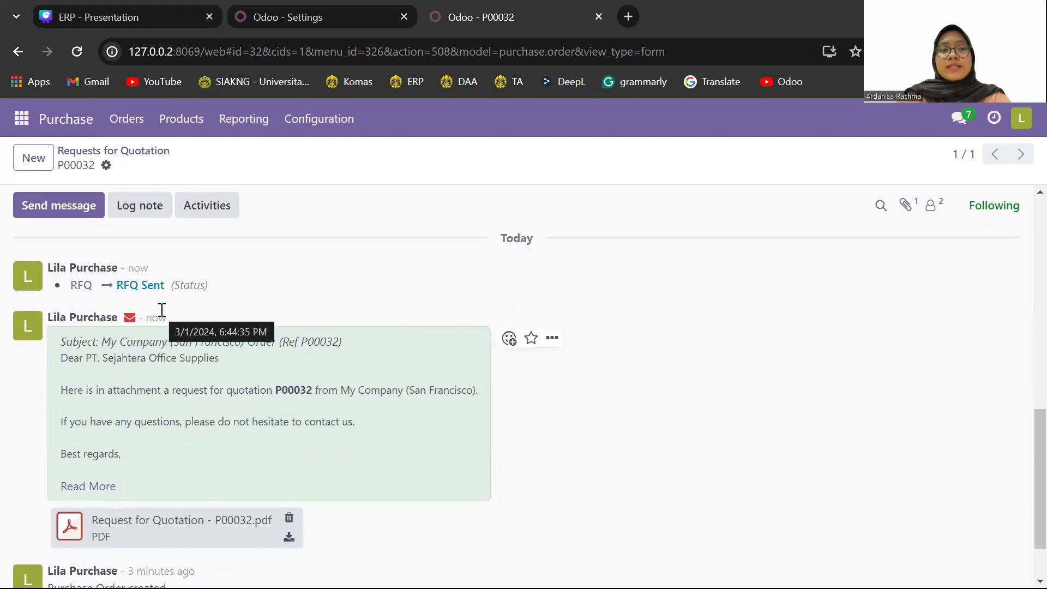
scroll(162, 310, up, 10)
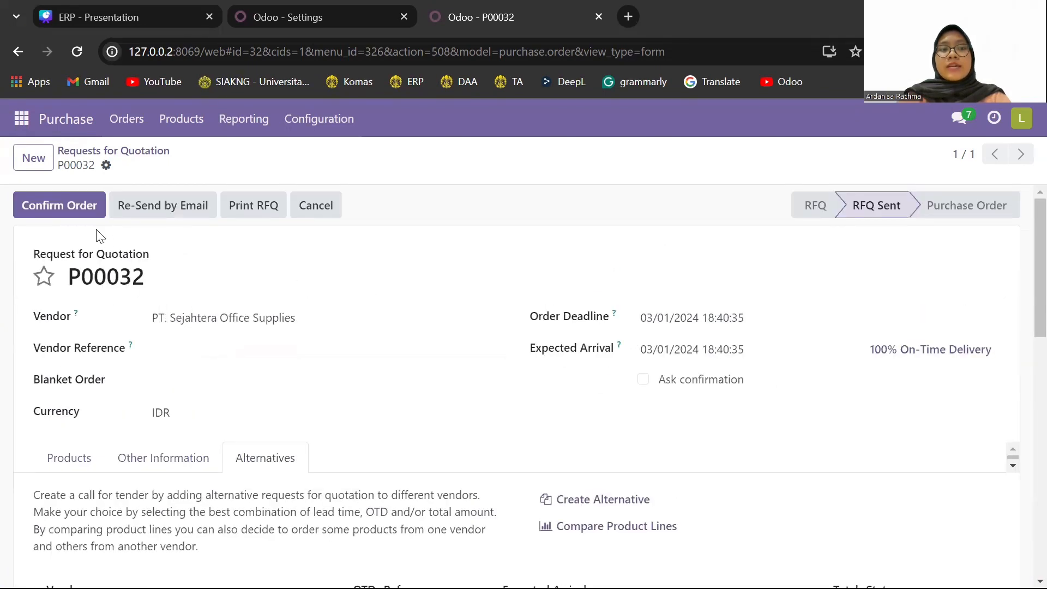
- Confirm the PT. Sejahtera Office Supplies order while keeping the alternative requests for quotation, and review the status log and alternatives list
click(71, 205)
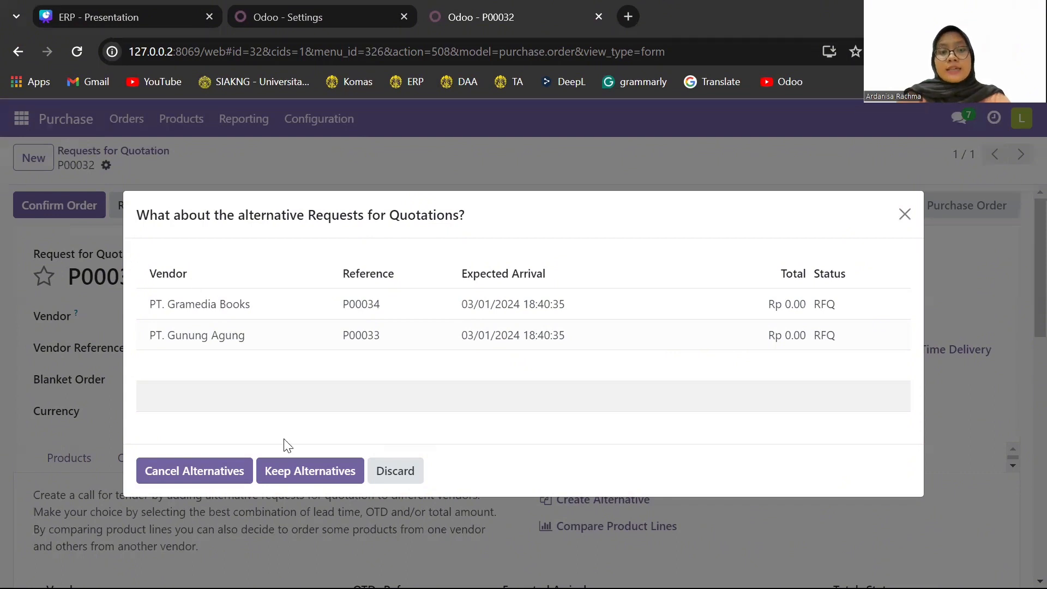
click(295, 471)
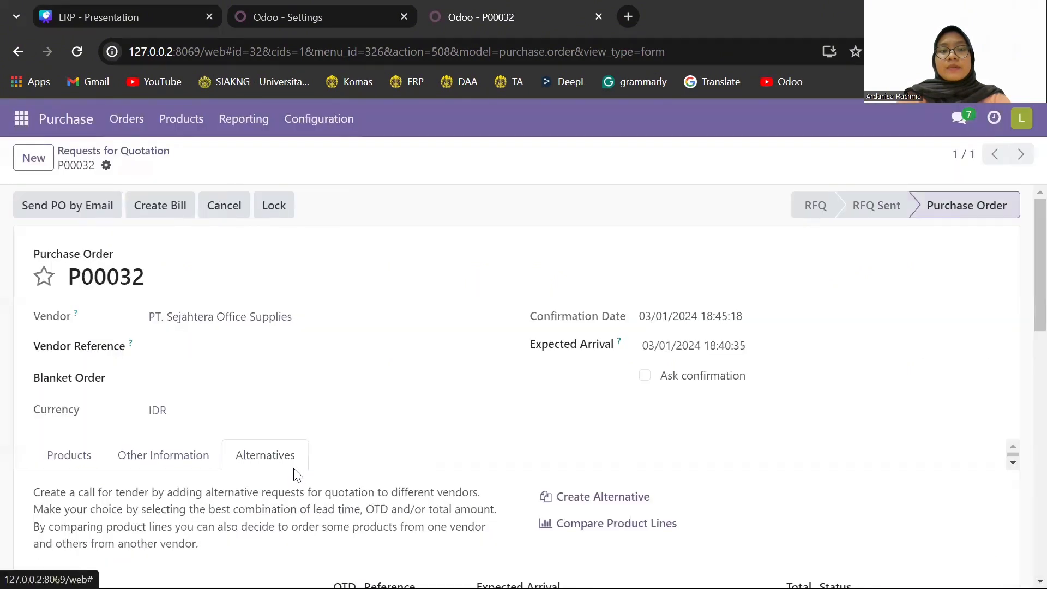
scroll(295, 476, down, 8)
scroll(297, 475, down, 1)
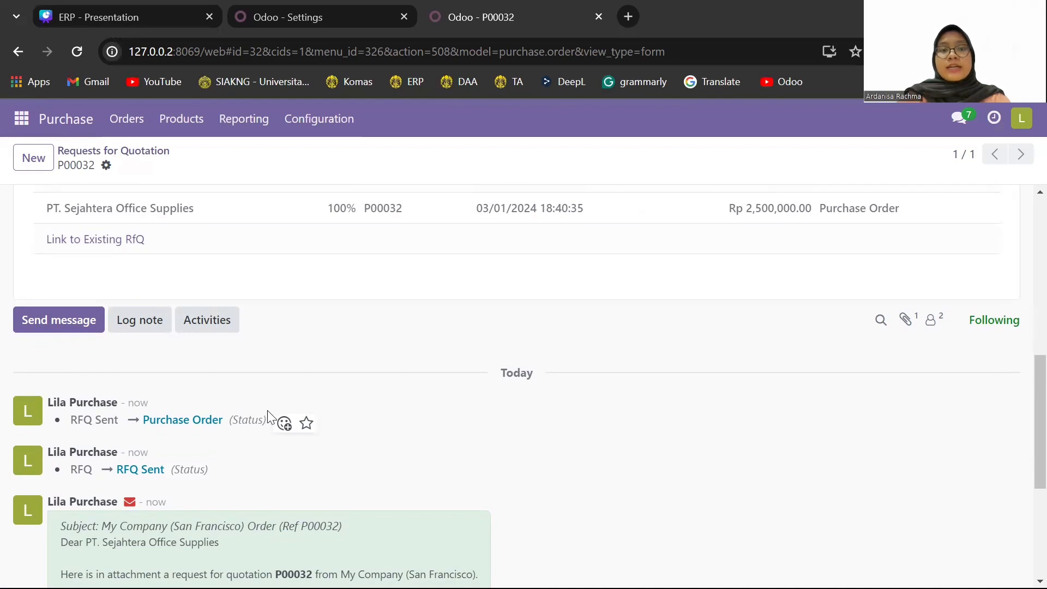
scroll(290, 394, up, 1)
scroll(290, 394, up, 5)
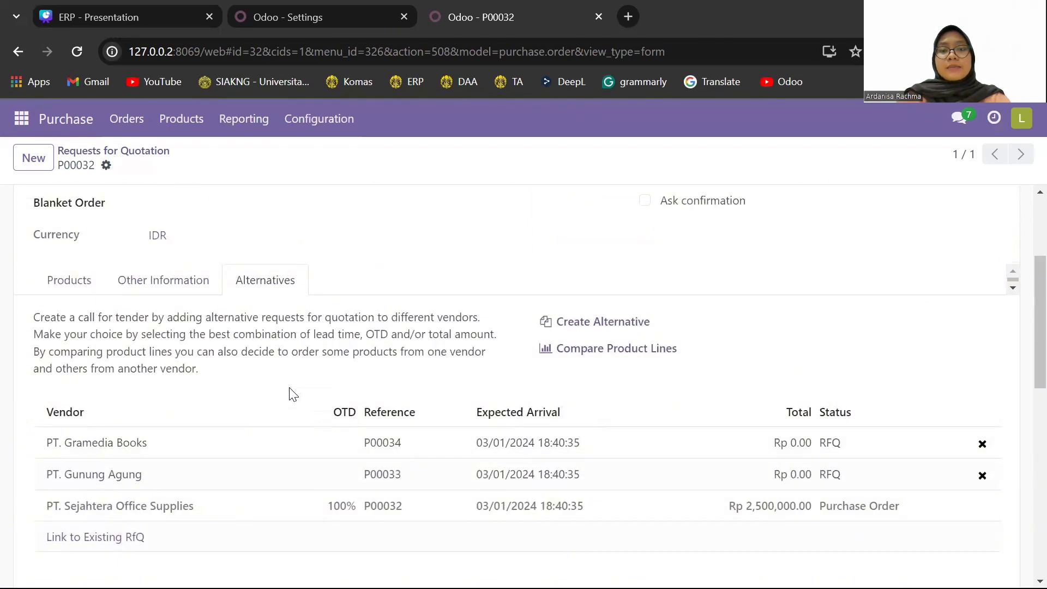